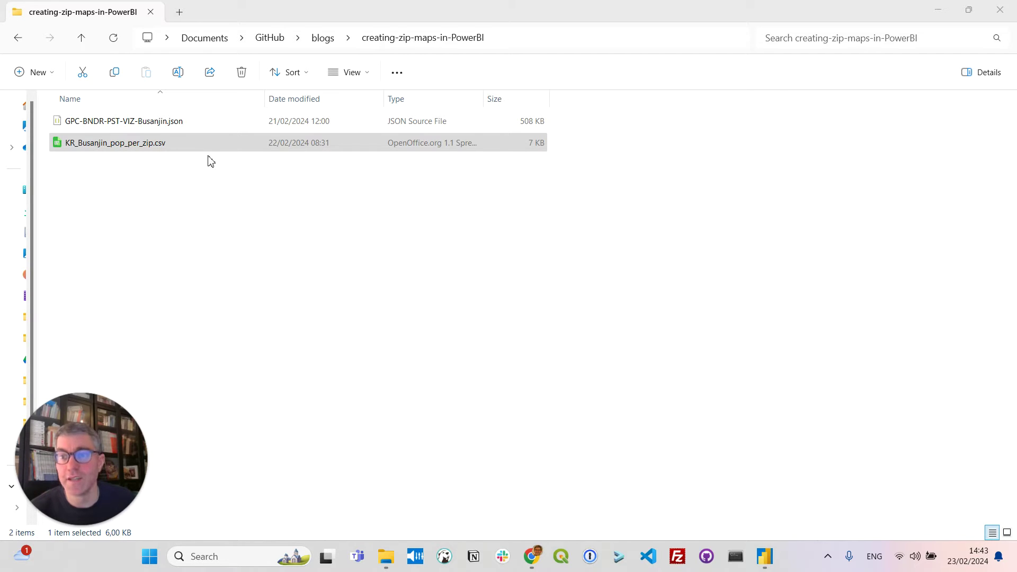
Locate the population CSV and Busanjin boundary JSON files, then start a blank Power BI report.
click(191, 149)
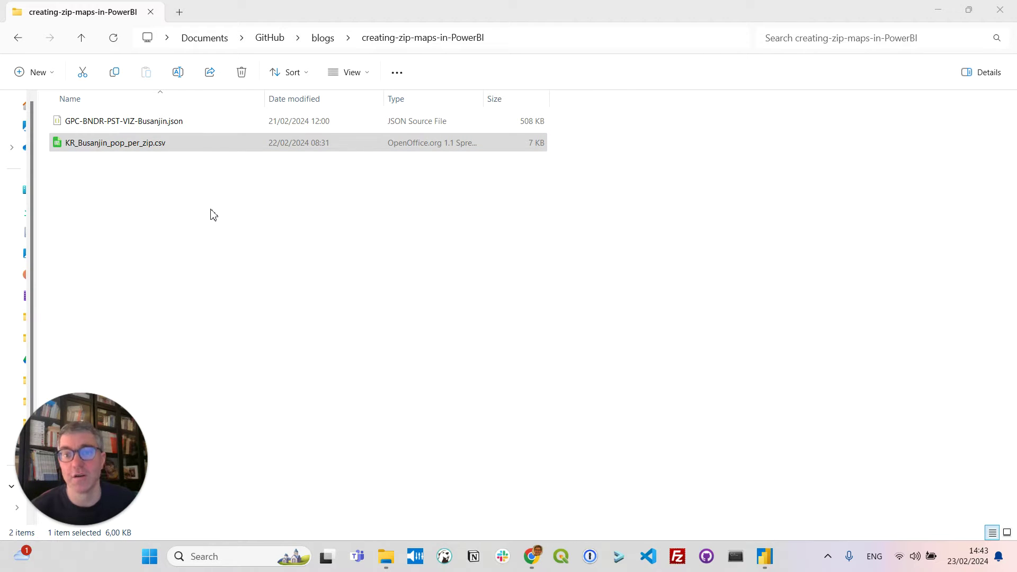
click(166, 126)
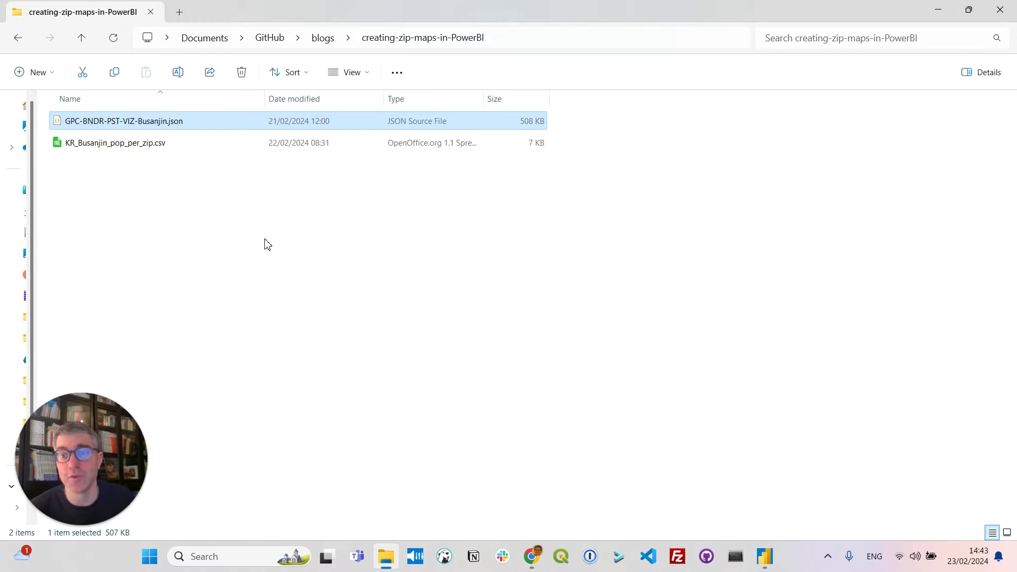
click(771, 564)
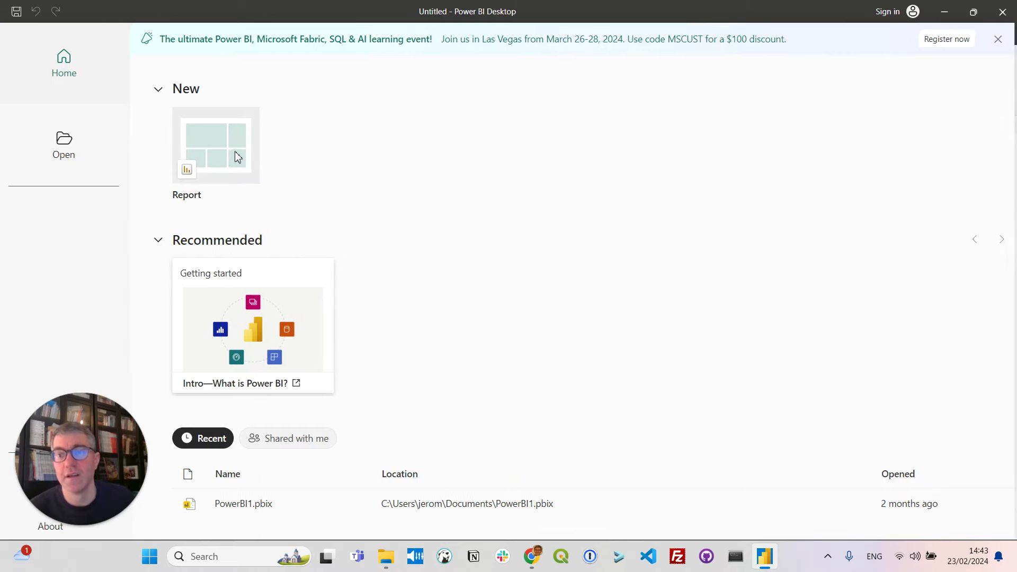
click(235, 152)
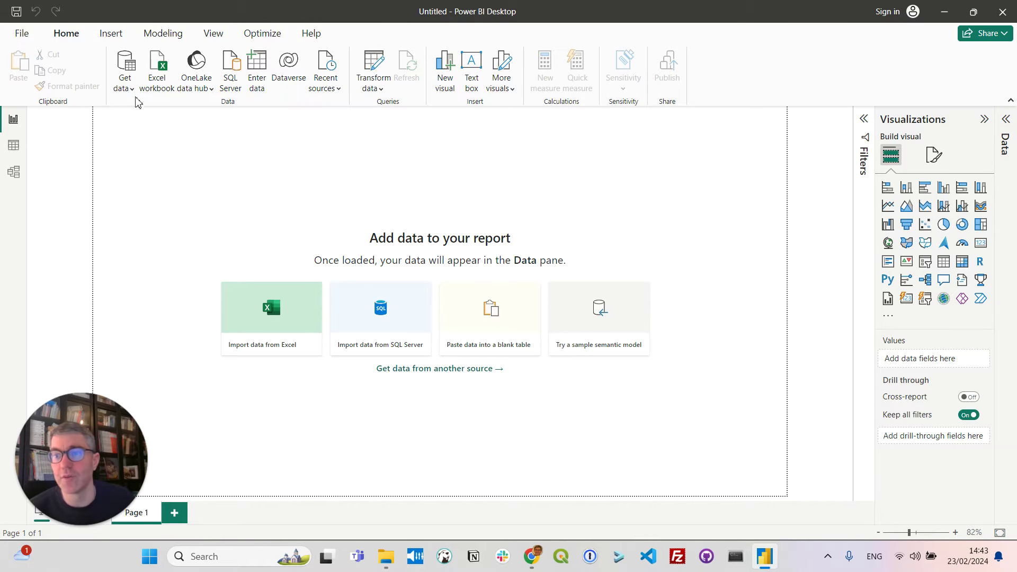
Import KR_Busanjin_pop_per_zip.csv as a Text/CSV source and load it.
click(128, 92)
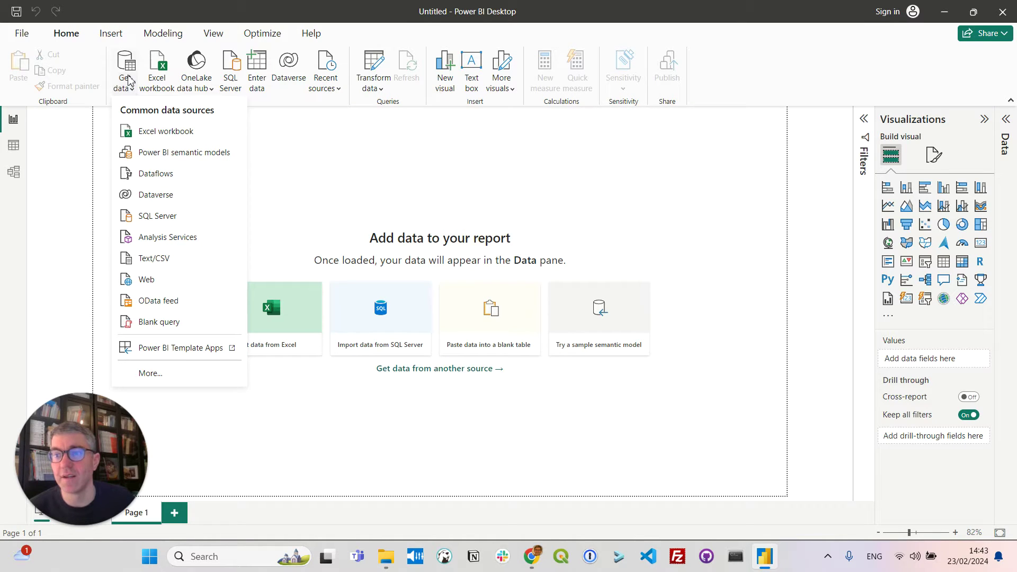
click(166, 259)
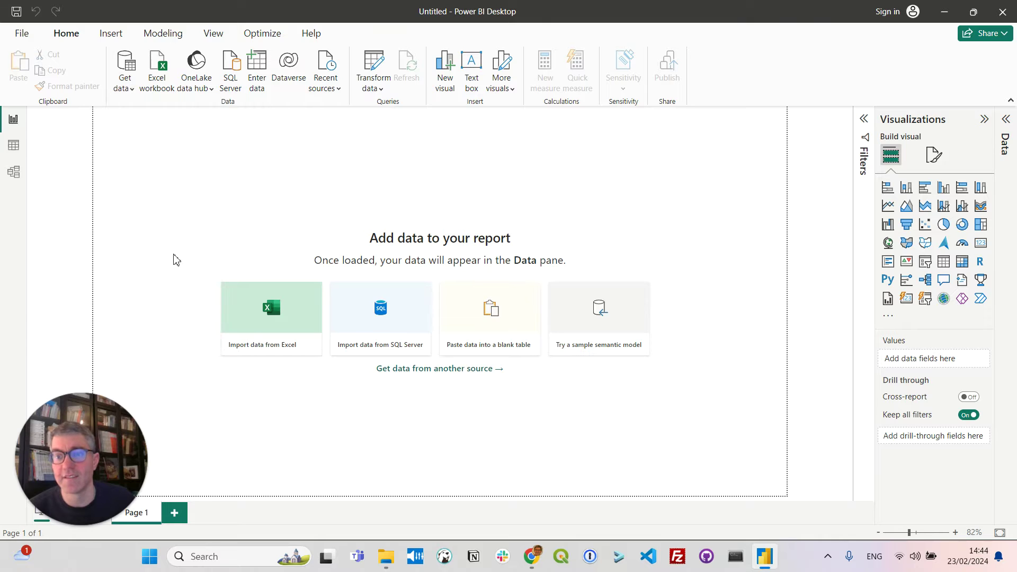
click(228, 106)
click(439, 278)
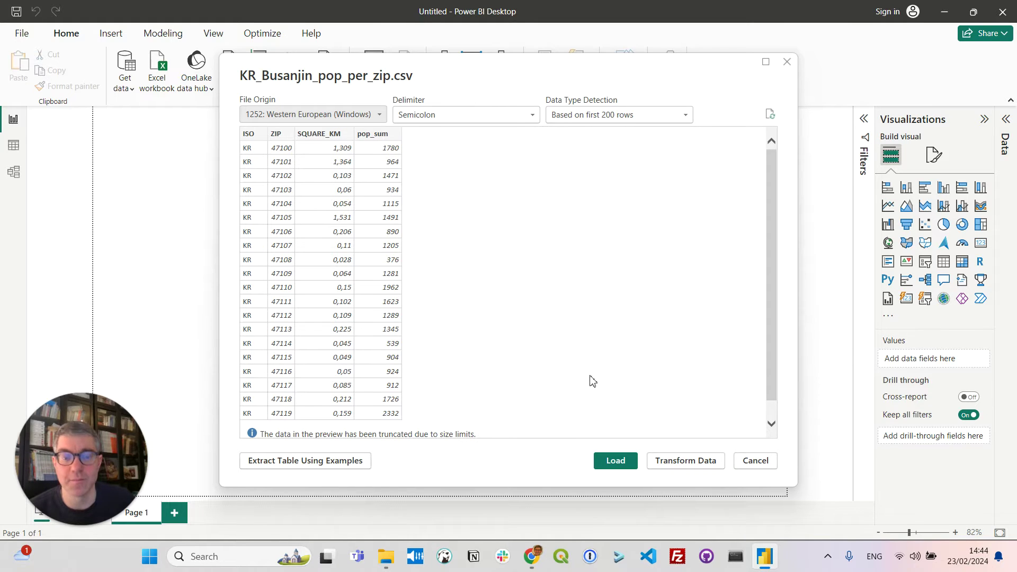
click(615, 460)
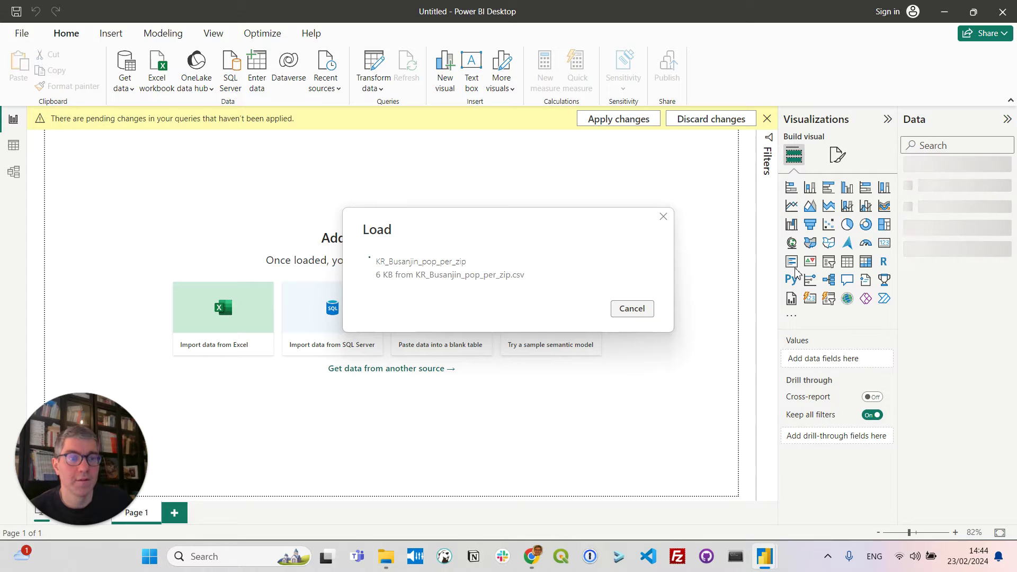
Add a shape map with ZIP as its Location field and enlarge it across the page.
click(830, 244)
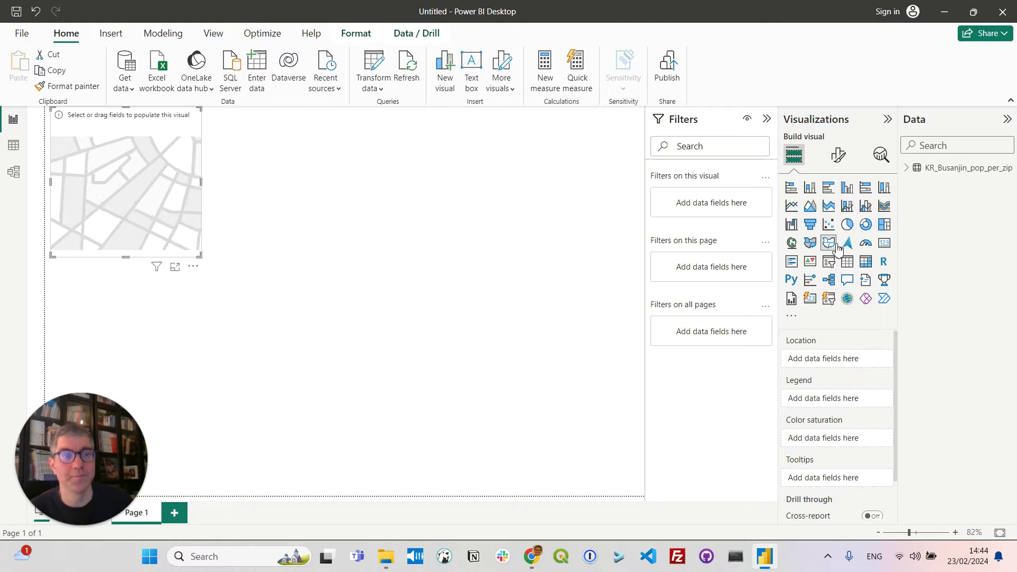
click(907, 169)
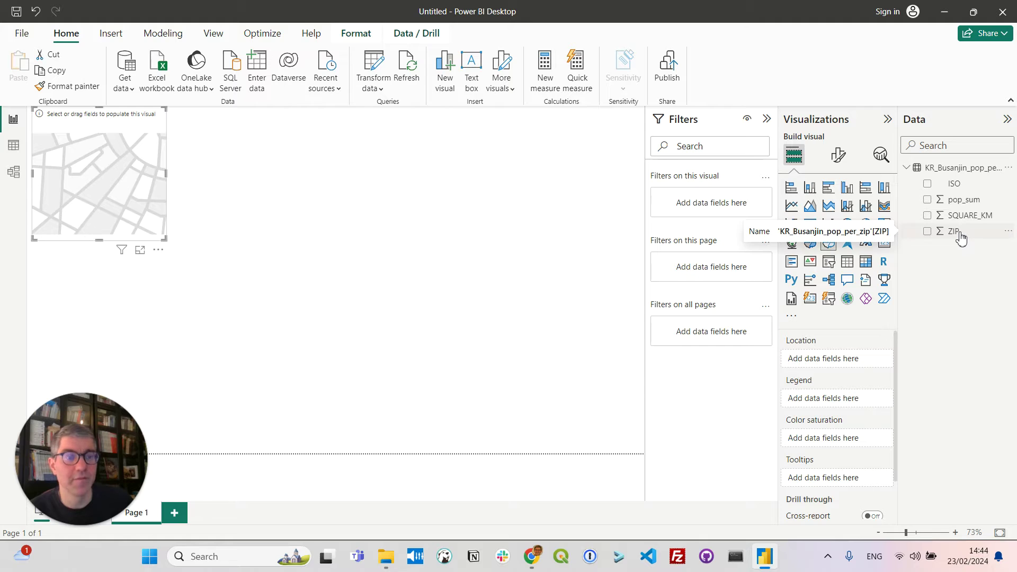
drag(962, 238, 840, 364)
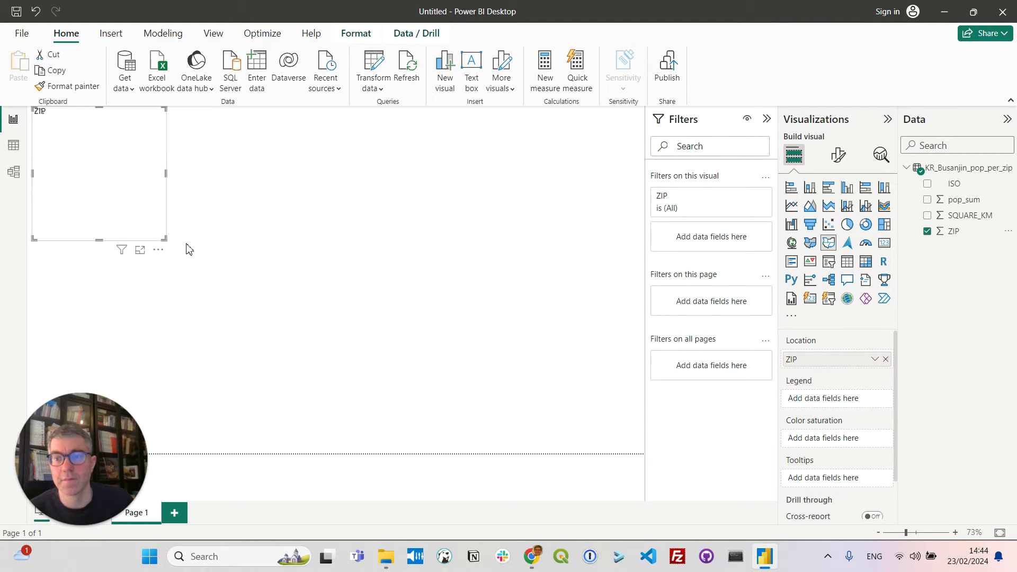
drag(164, 240, 561, 438)
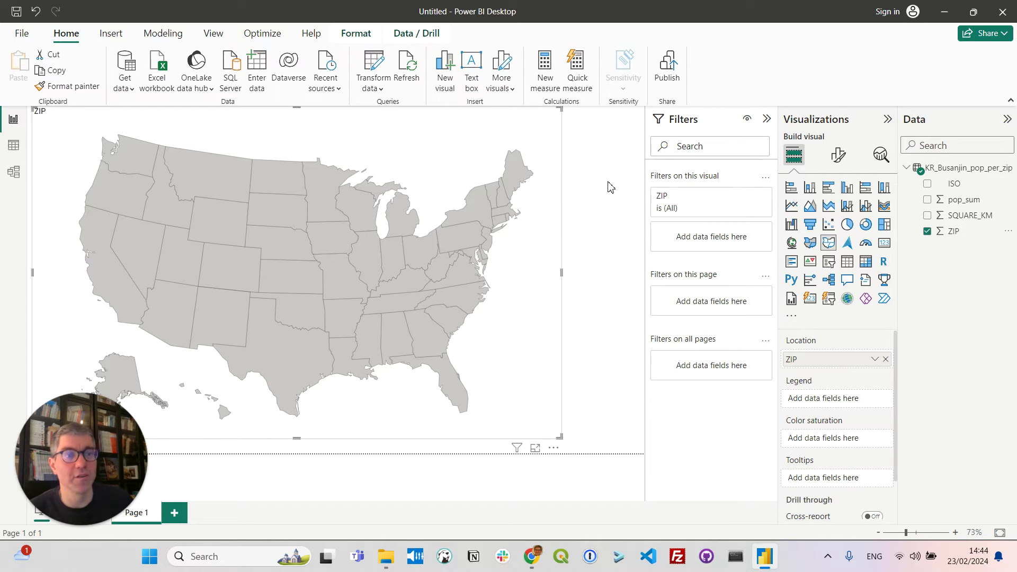
Set the shape map's map type to Custom map using GPC-BNDR-PST-VIZ-Busanjin.json.
click(842, 159)
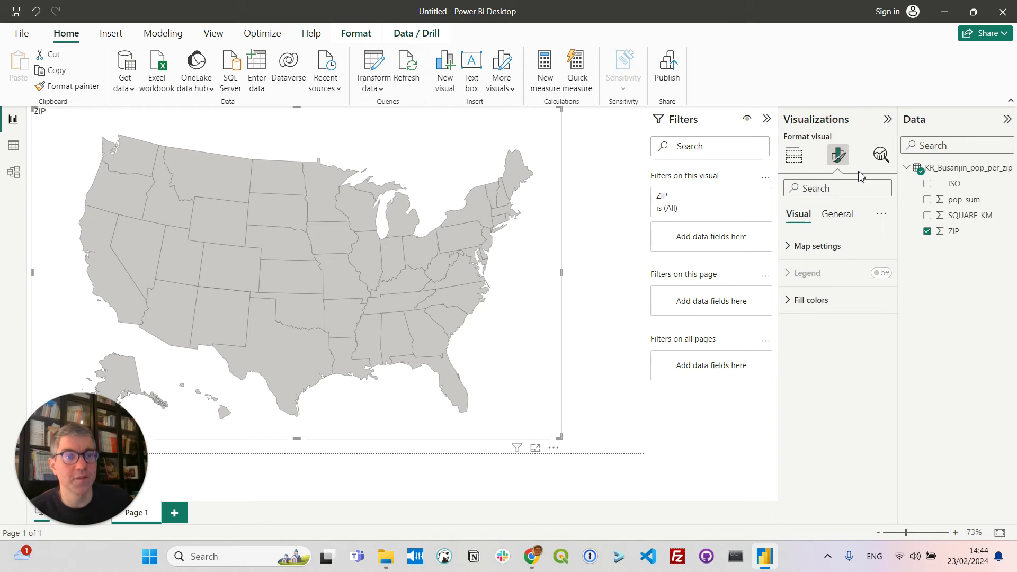
click(826, 253)
click(879, 314)
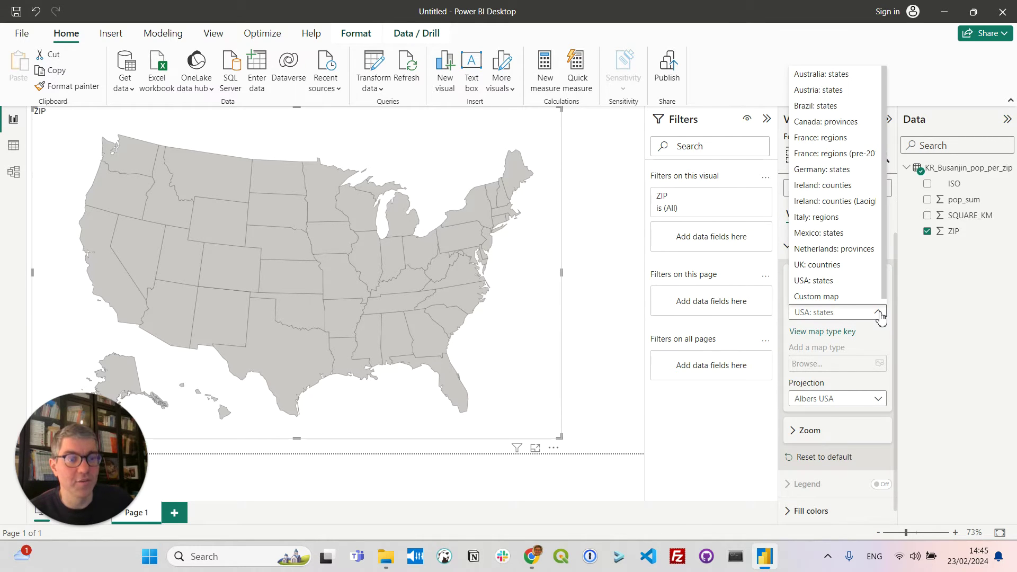
click(831, 298)
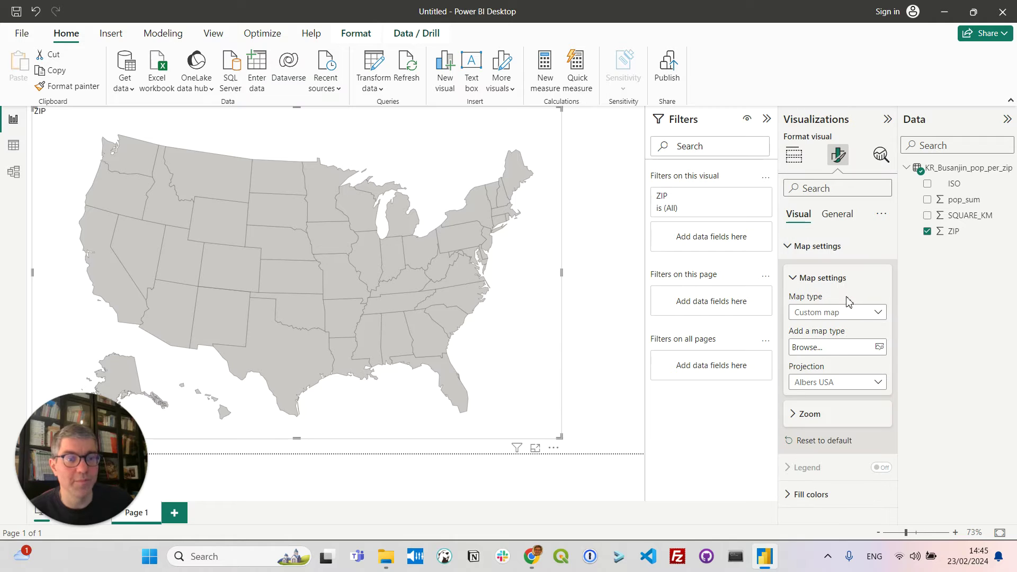
click(818, 348)
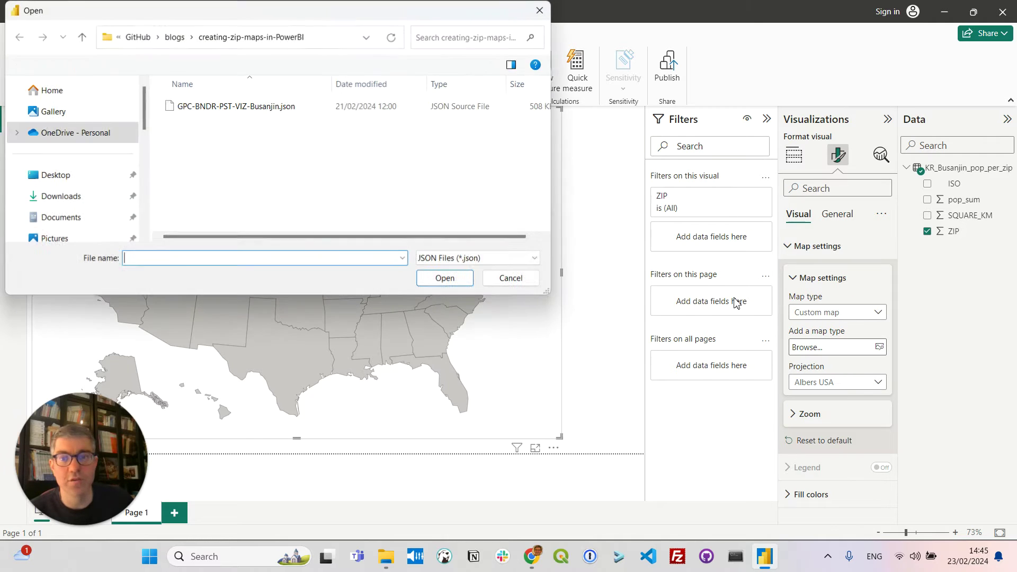
click(268, 108)
click(447, 279)
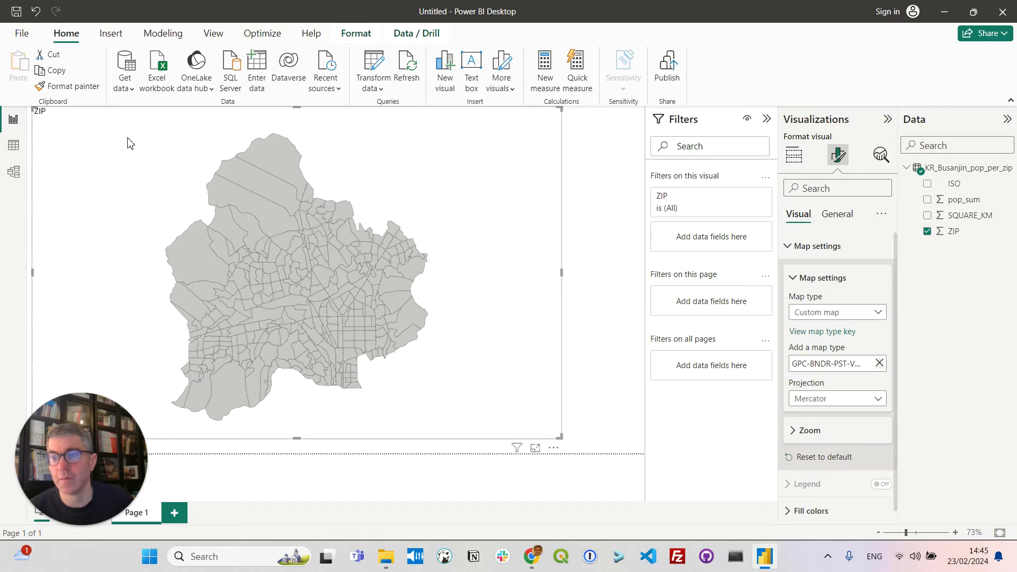
Change the ZIP column's data type to Text in Table view and return to the report.
click(13, 151)
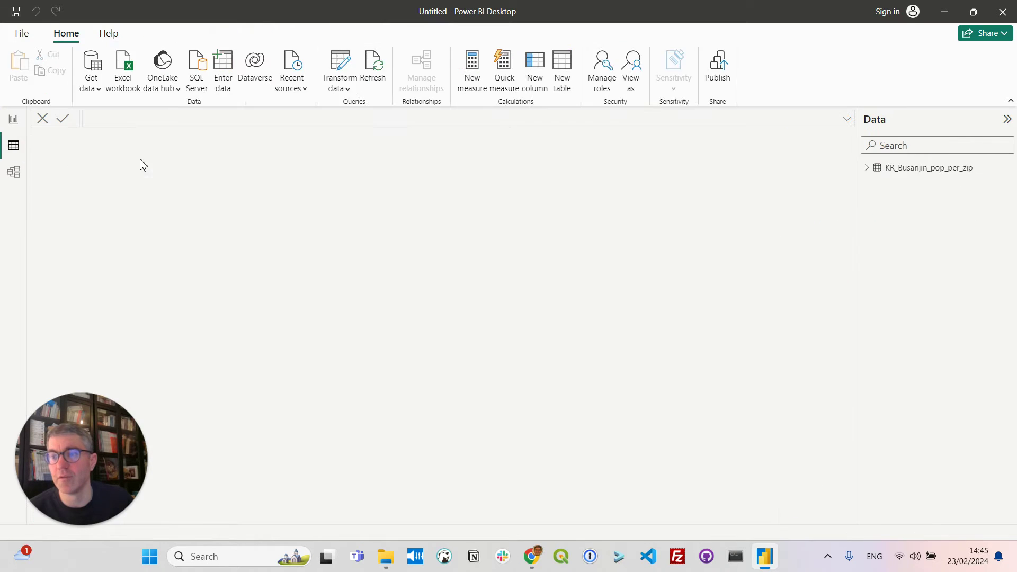
click(70, 139)
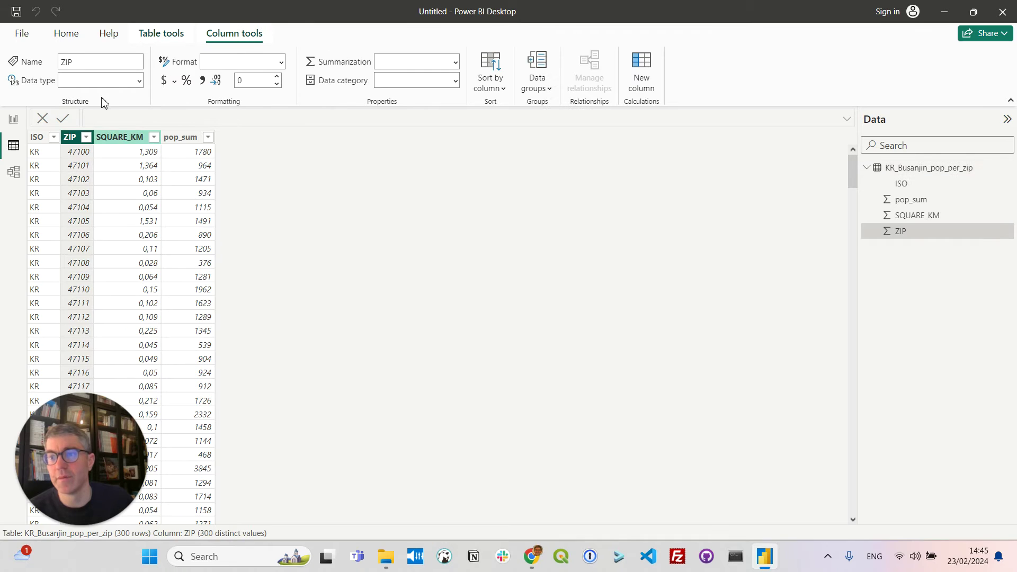
click(139, 80)
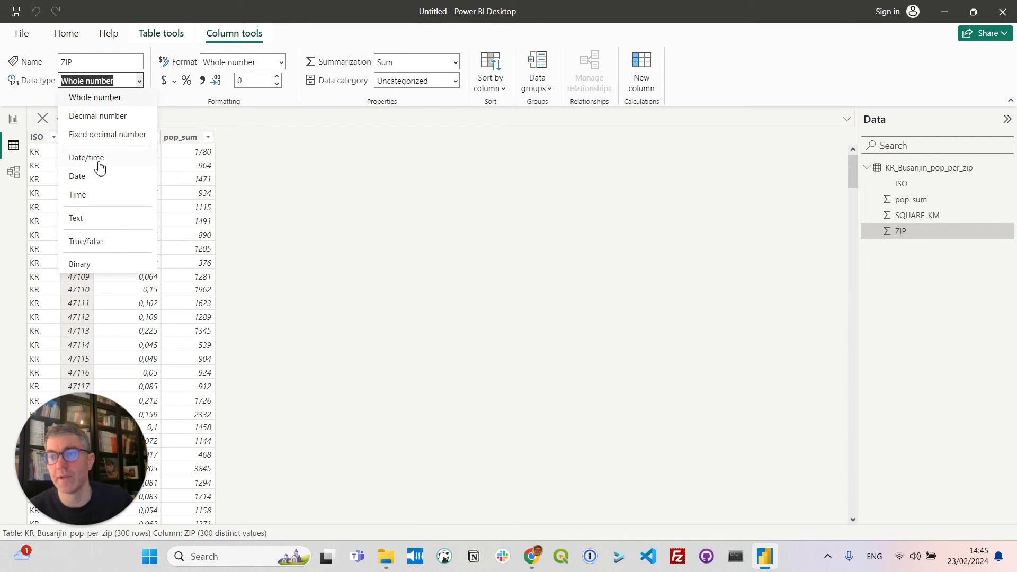
click(85, 218)
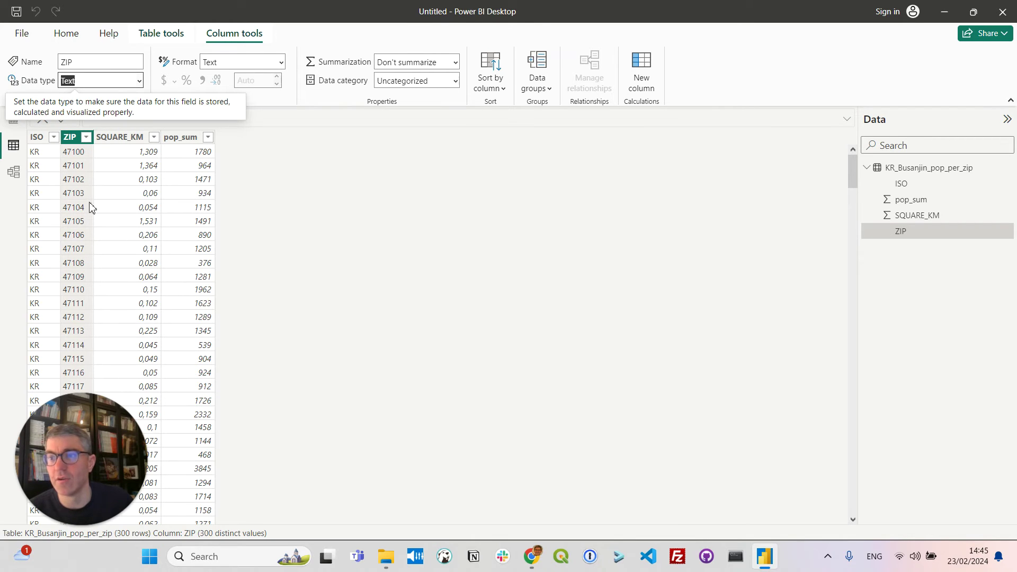
click(15, 127)
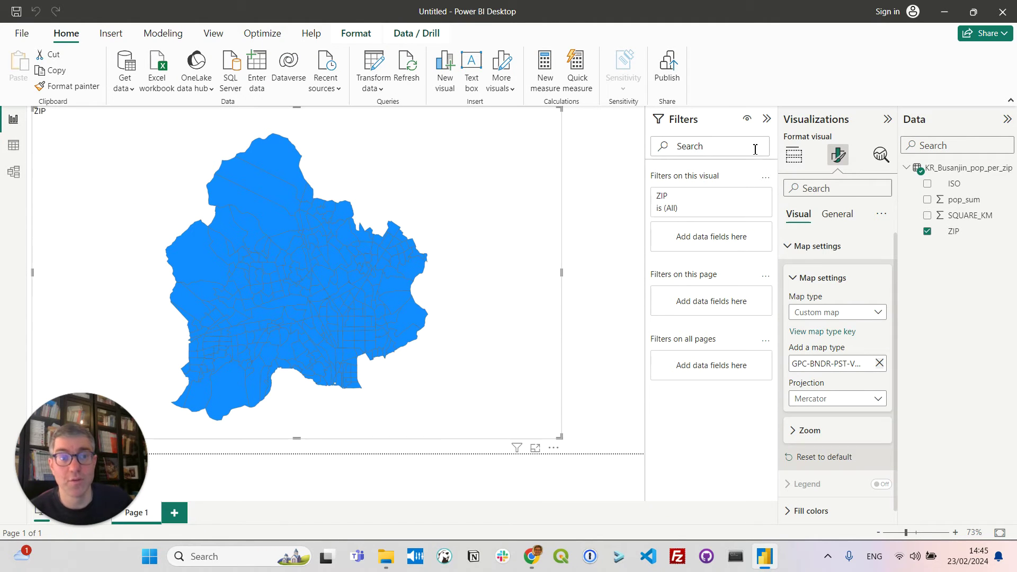
Hide the Filters pane and put Sum of pop_sum in the map's Color saturation well.
click(767, 121)
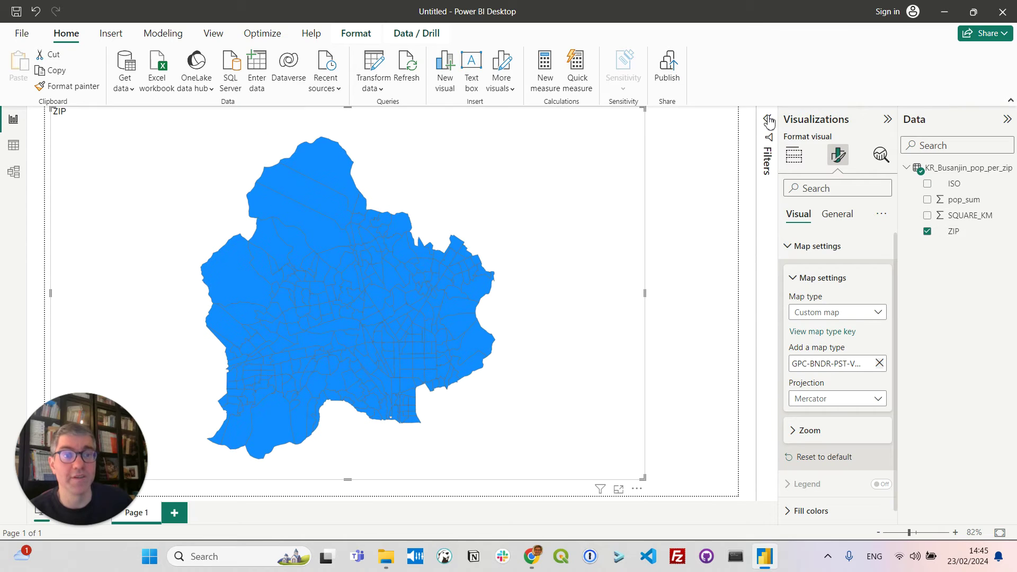
click(797, 164)
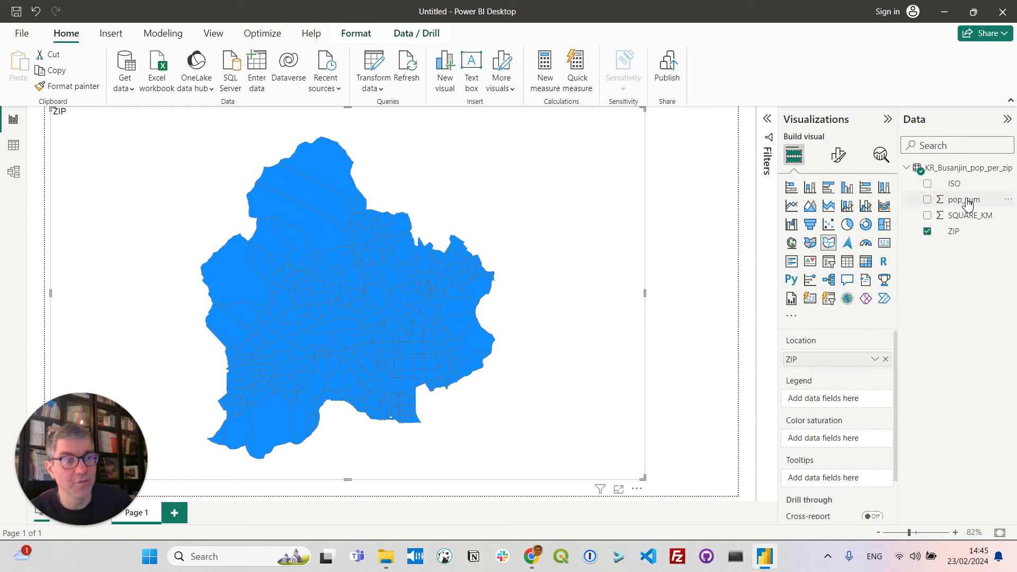
drag(968, 203, 850, 443)
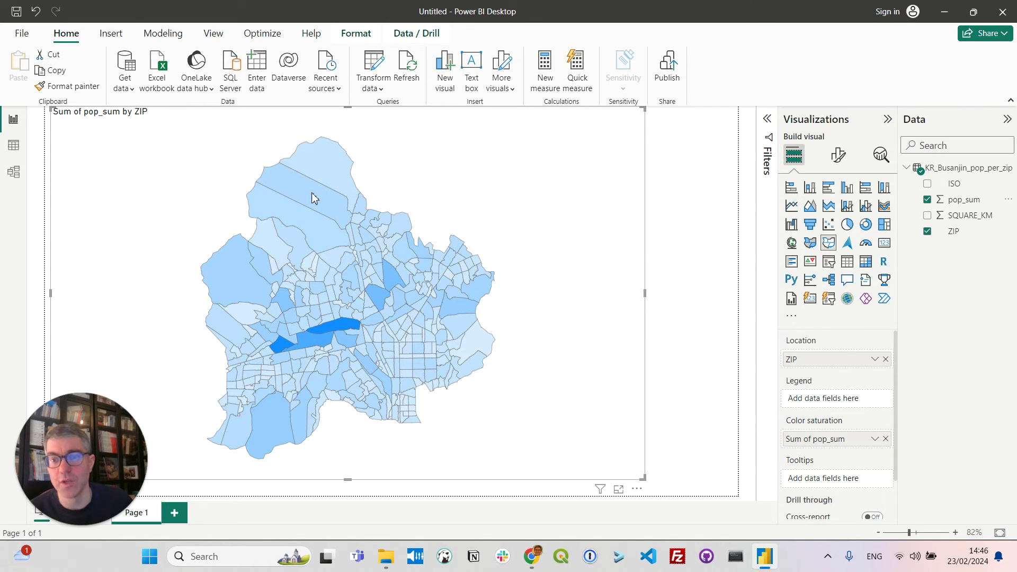
mouse_move(327, 243)
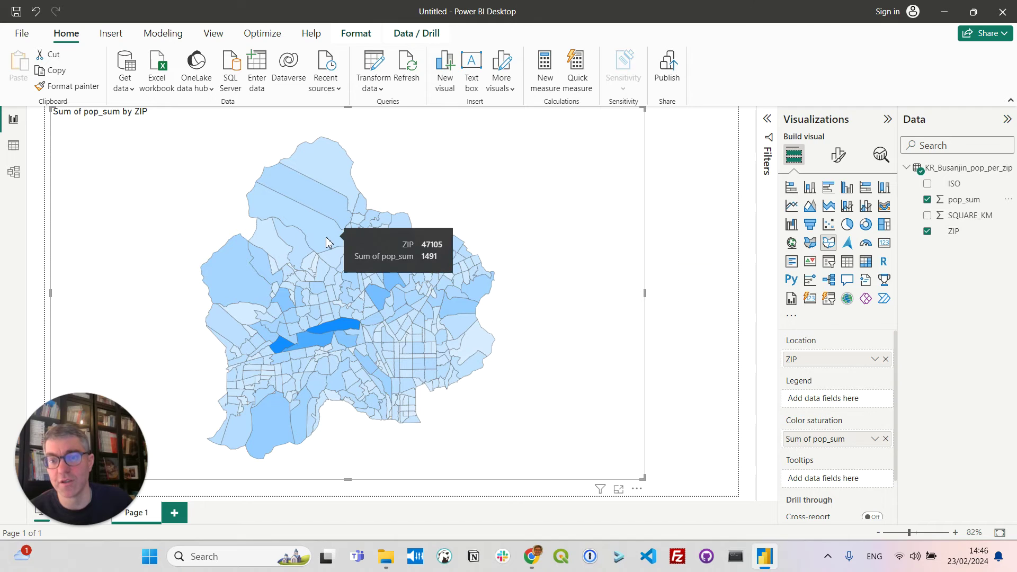
mouse_move(335, 264)
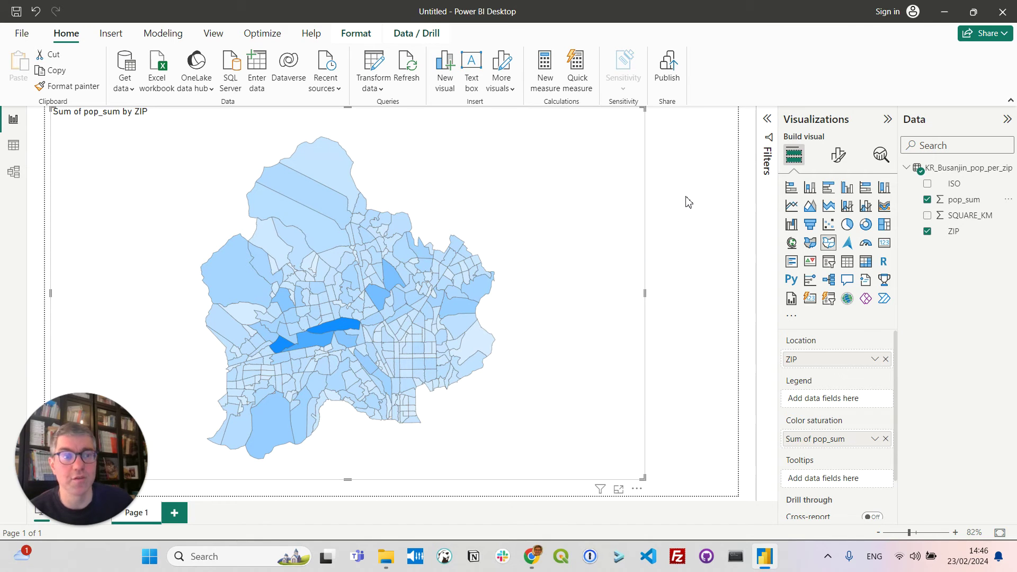
right_click(961, 205)
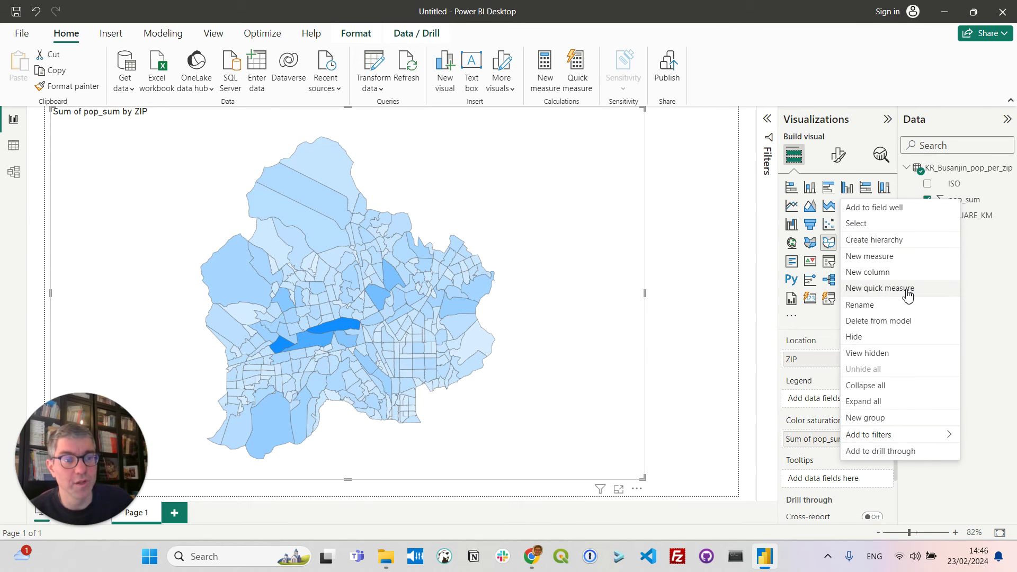
Create a Division quick measure dividing pop_sum by SQUARE_KM.
click(880, 288)
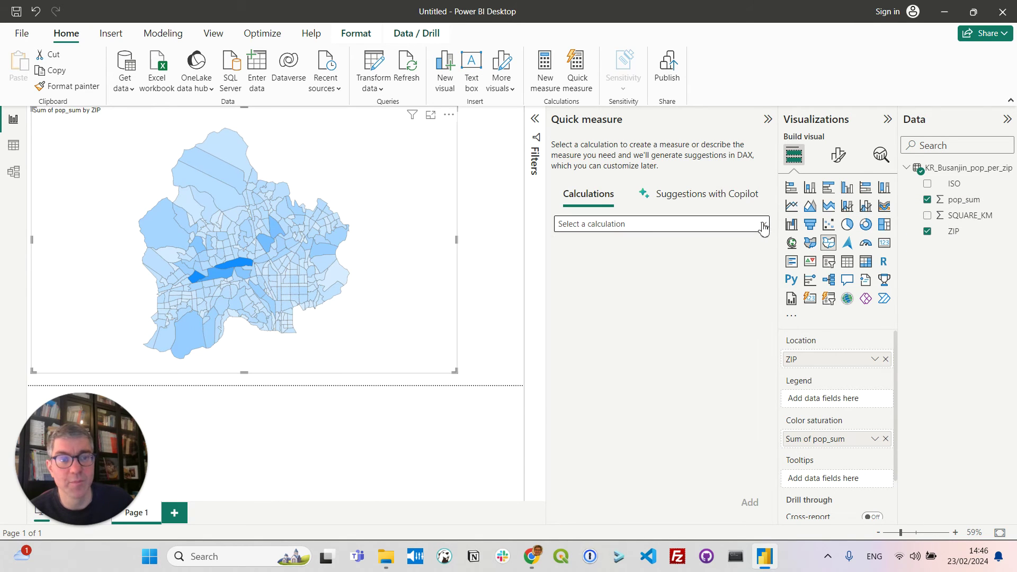
click(762, 224)
scroll(655, 300, down, 6)
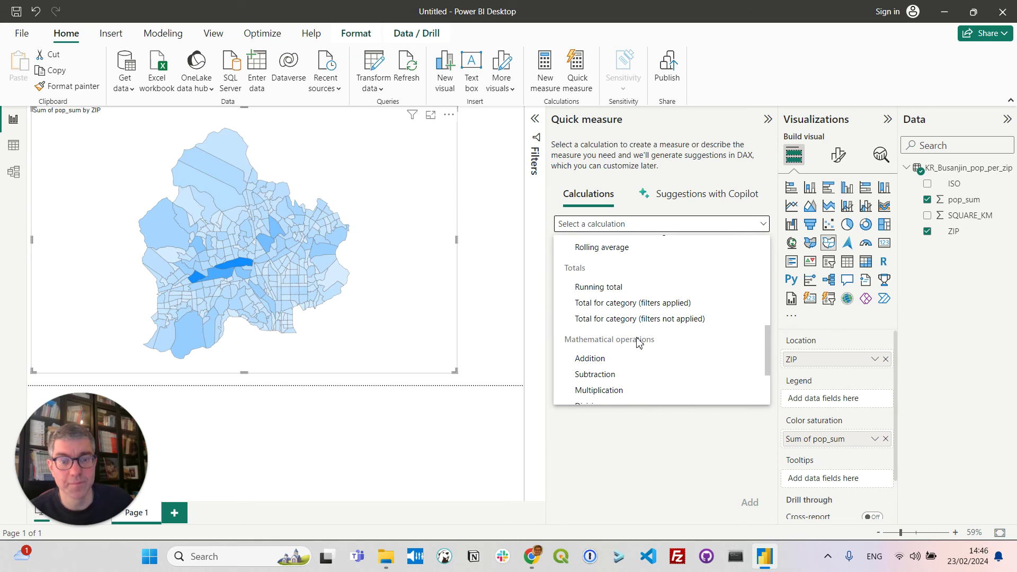
scroll(638, 343, down, 1)
click(588, 354)
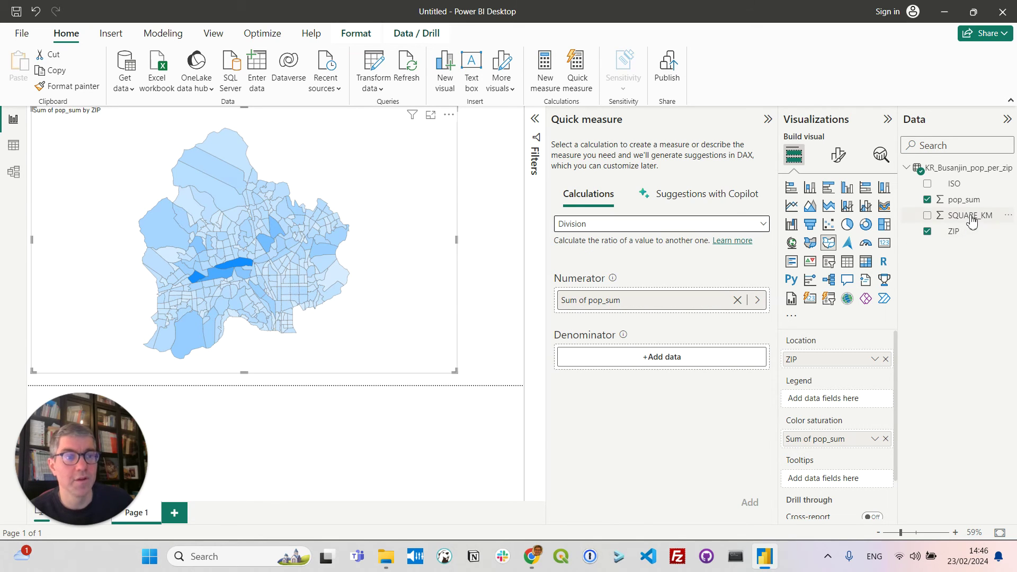
drag(972, 221, 683, 364)
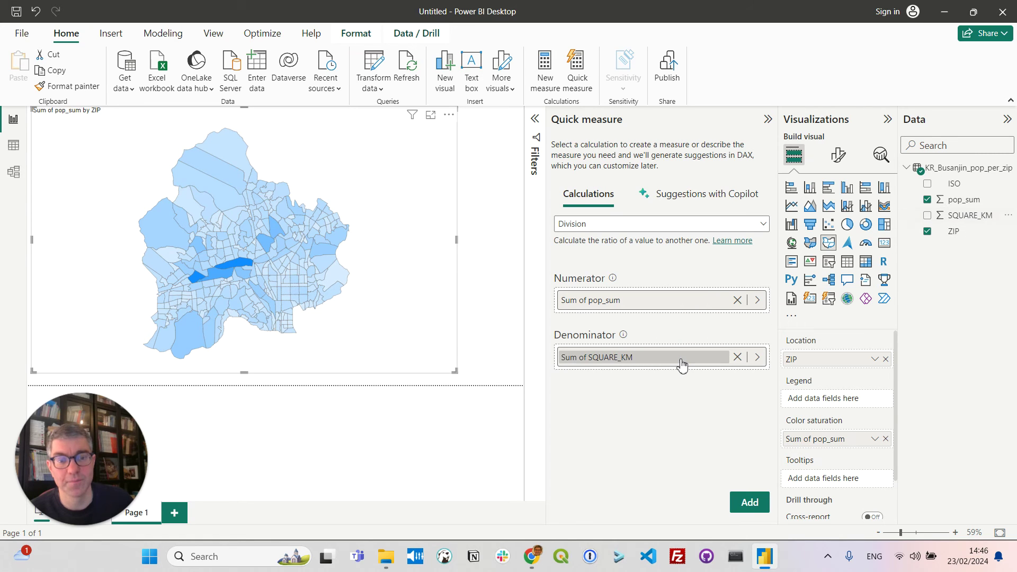
click(750, 502)
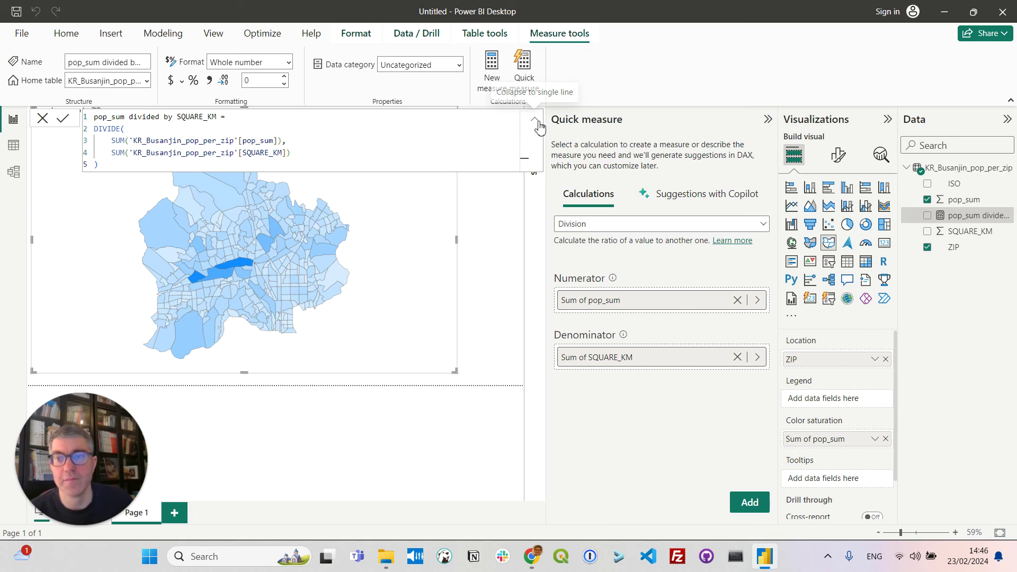
click(536, 122)
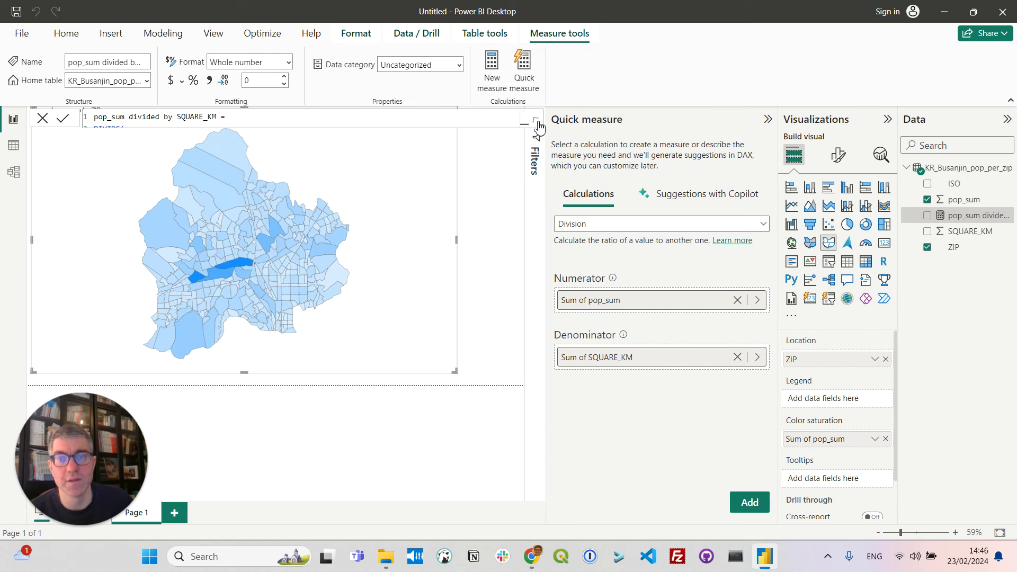
Rename the new measure to 'density' and close the quick measure panel.
right_click(964, 217)
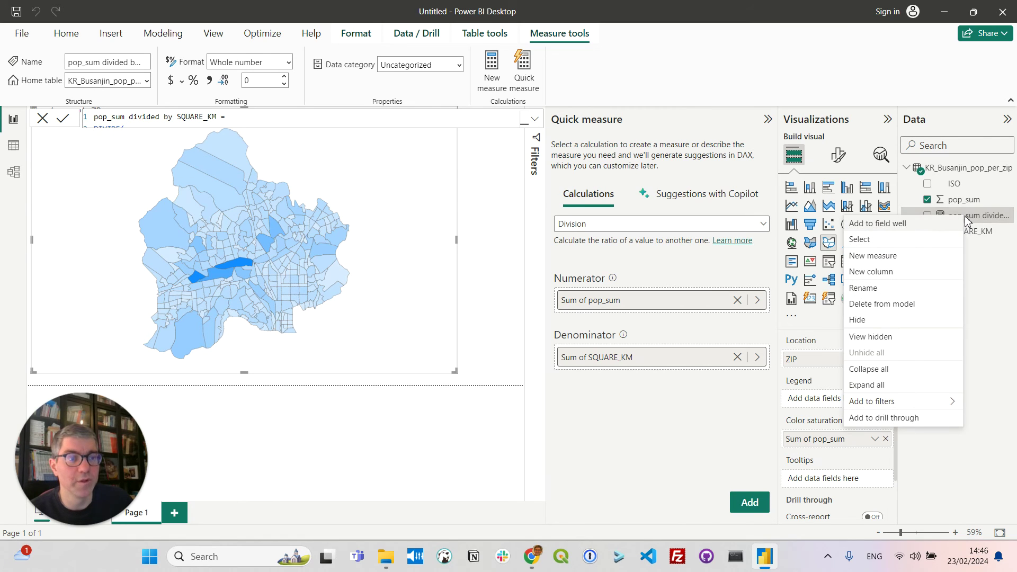
click(879, 288)
text(d)
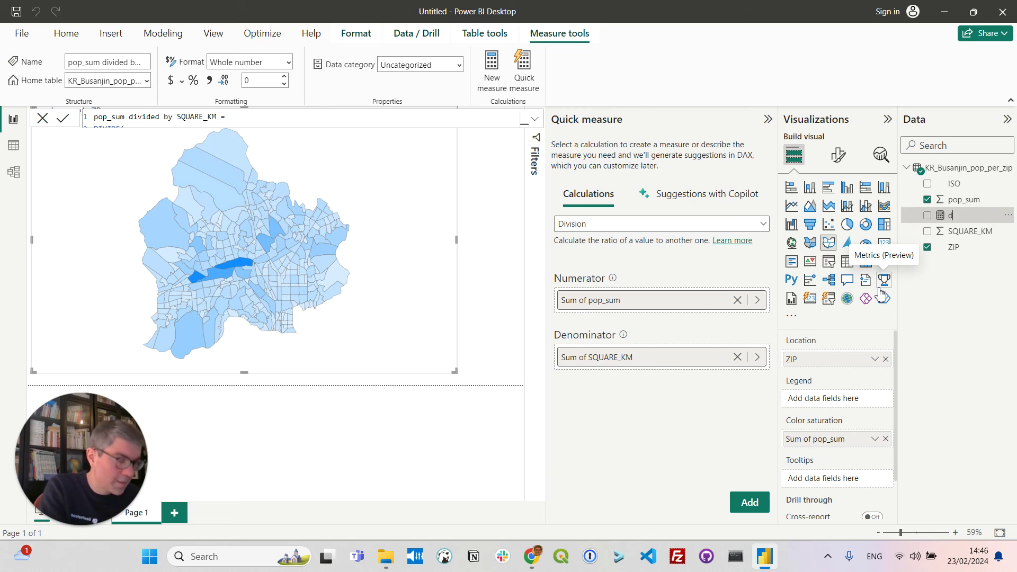
text(ensity)
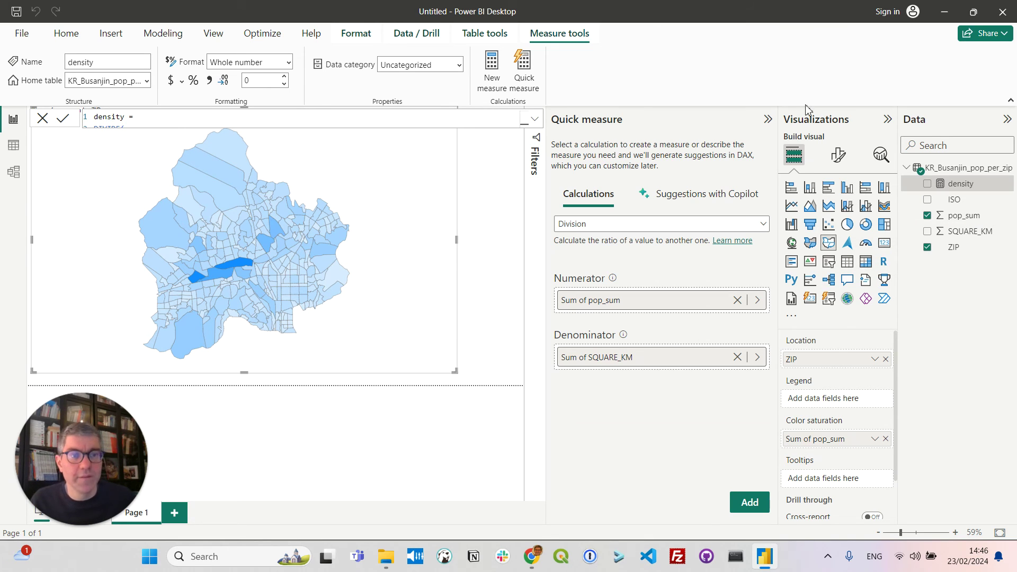
click(767, 119)
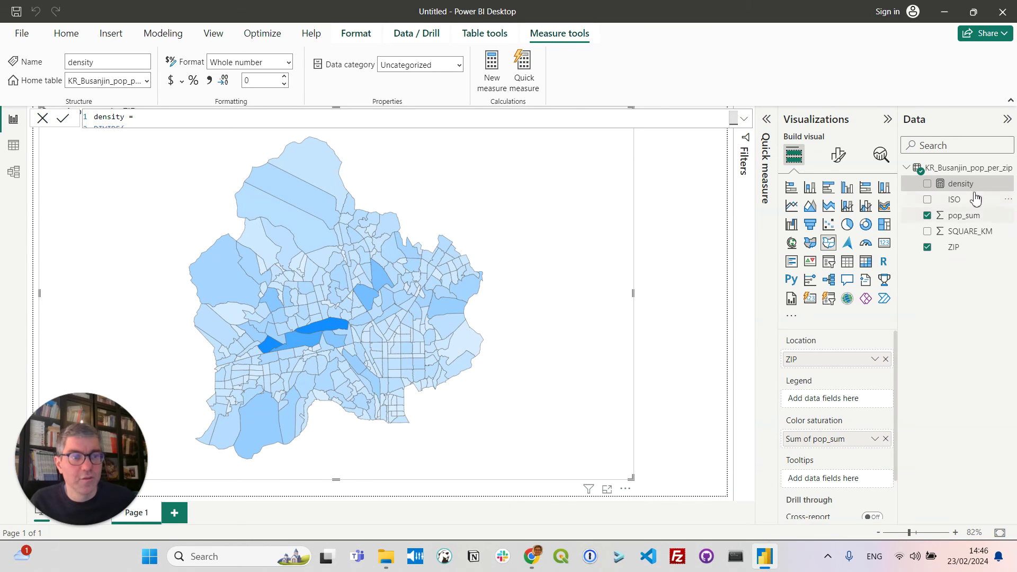
Shade the map by the density measure and add pop_sum and SQUARE_KM to Tooltips.
drag(967, 186, 845, 439)
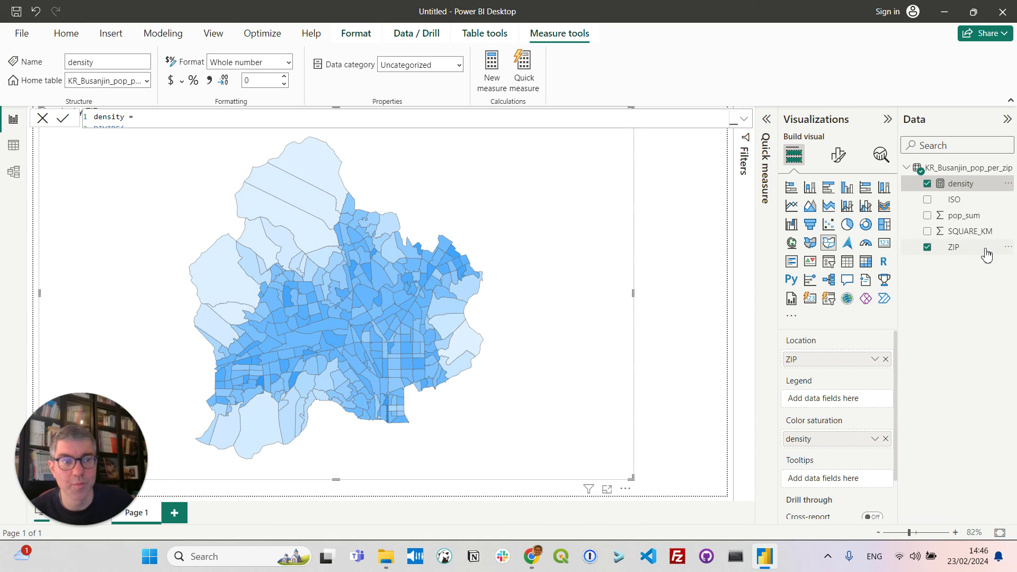
drag(972, 221, 843, 475)
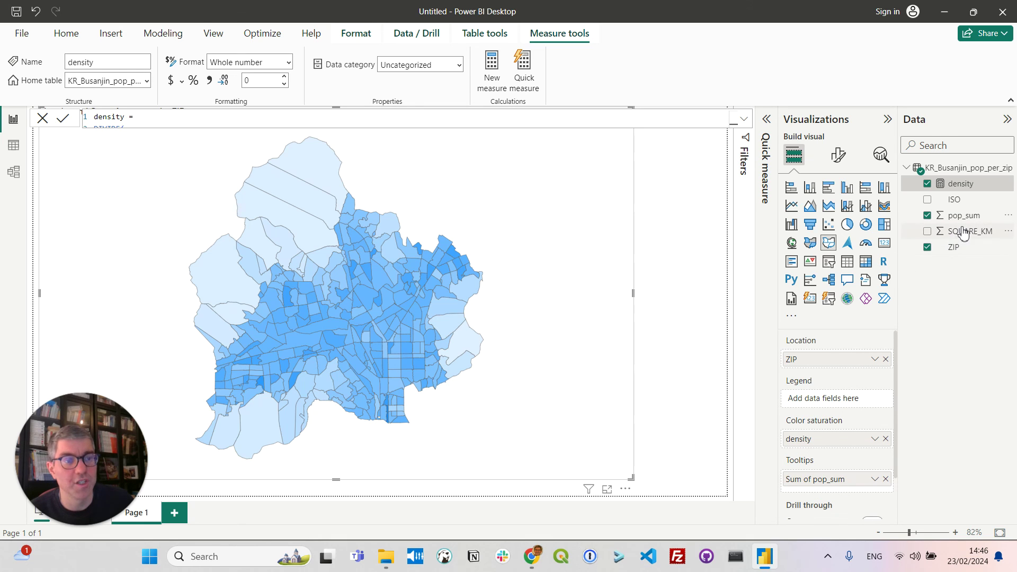
drag(969, 231, 835, 488)
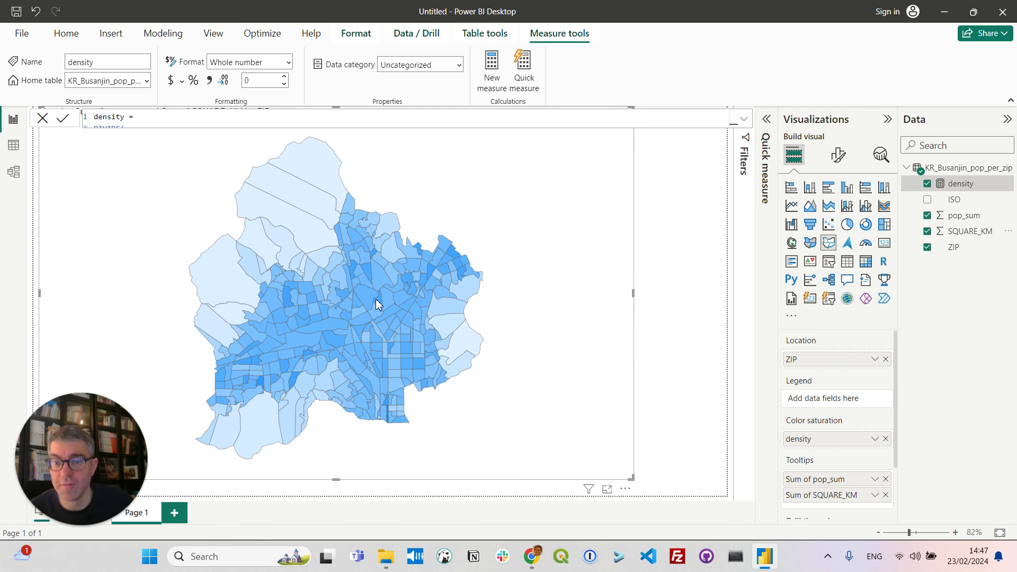
mouse_move(378, 304)
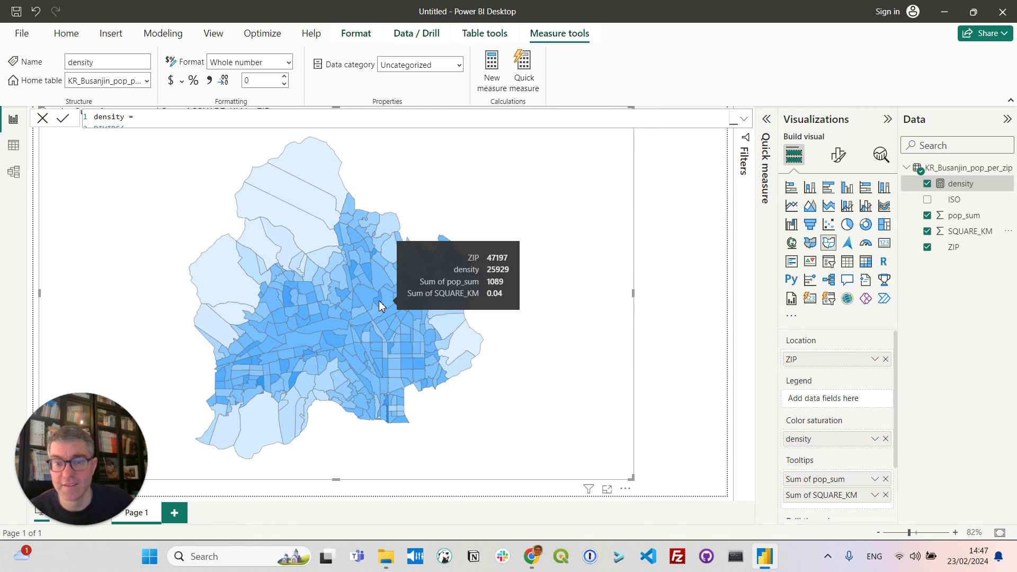